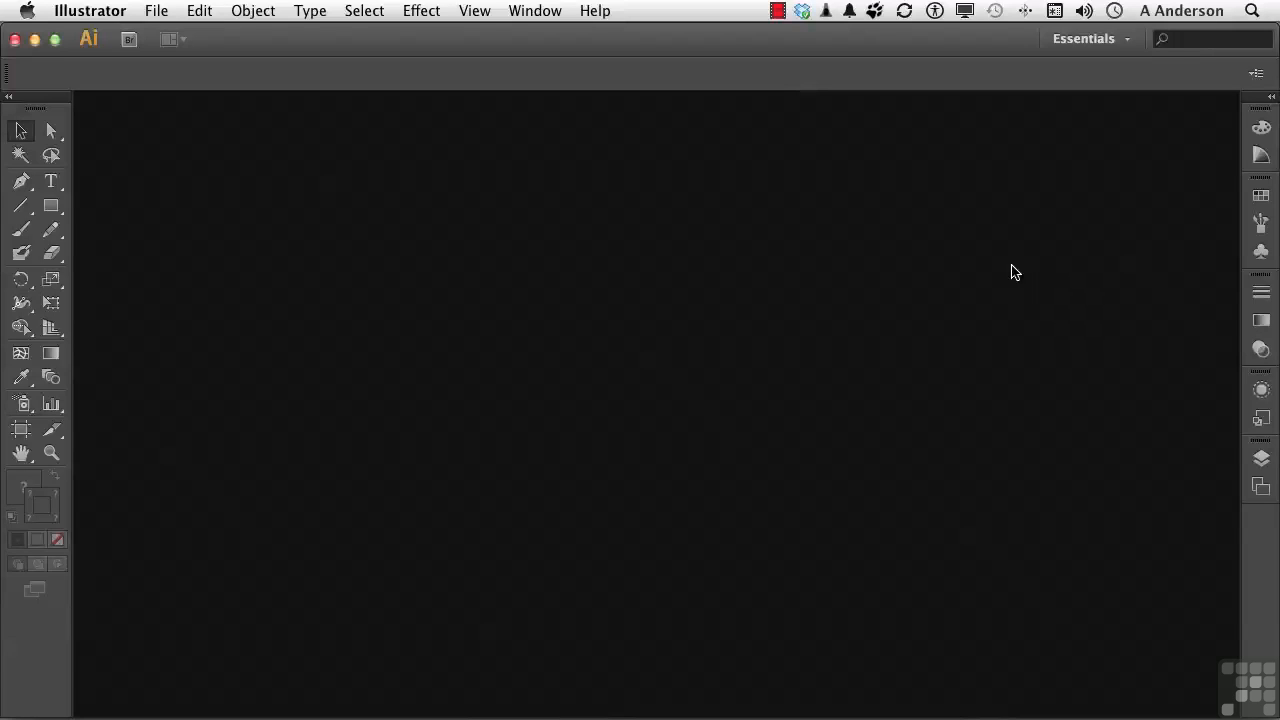
Start a new document named Stationary with its units set to inches
{"action": "left_click", "coordinate": [162, 11]}
{"action": "left_click", "coordinate": [165, 35]}
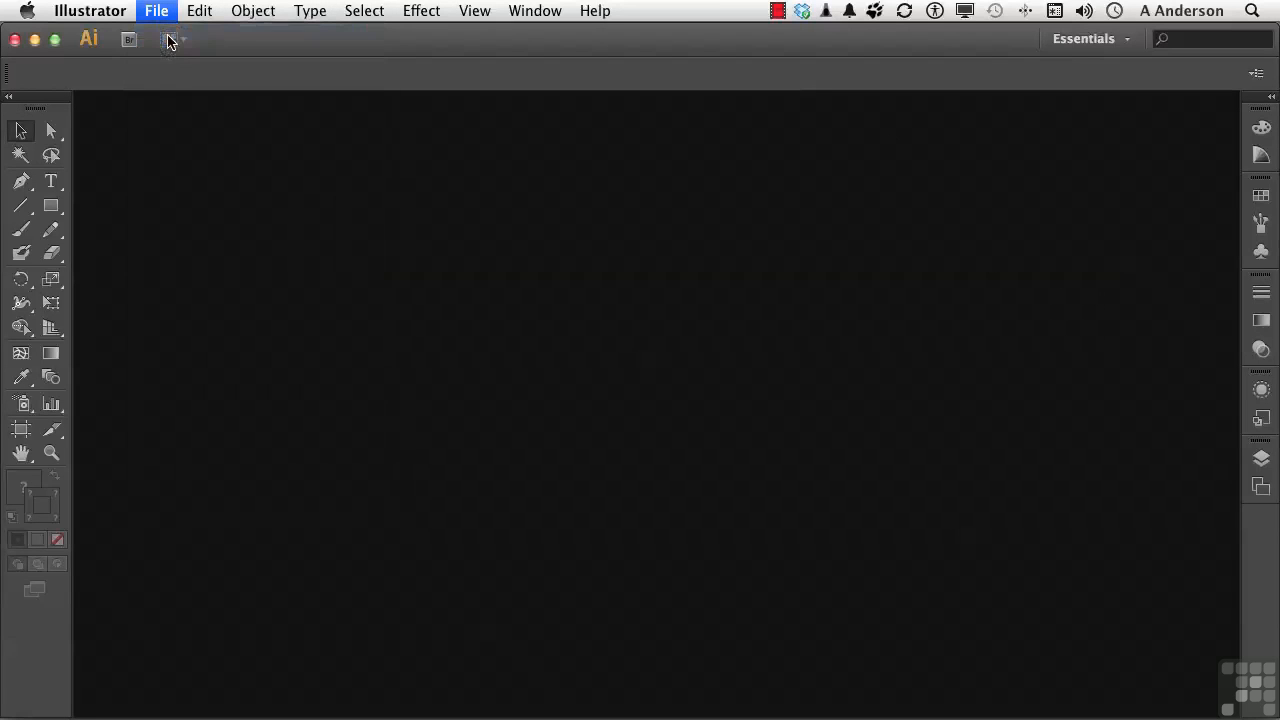
{"action": "type", "text": "Stationary"}
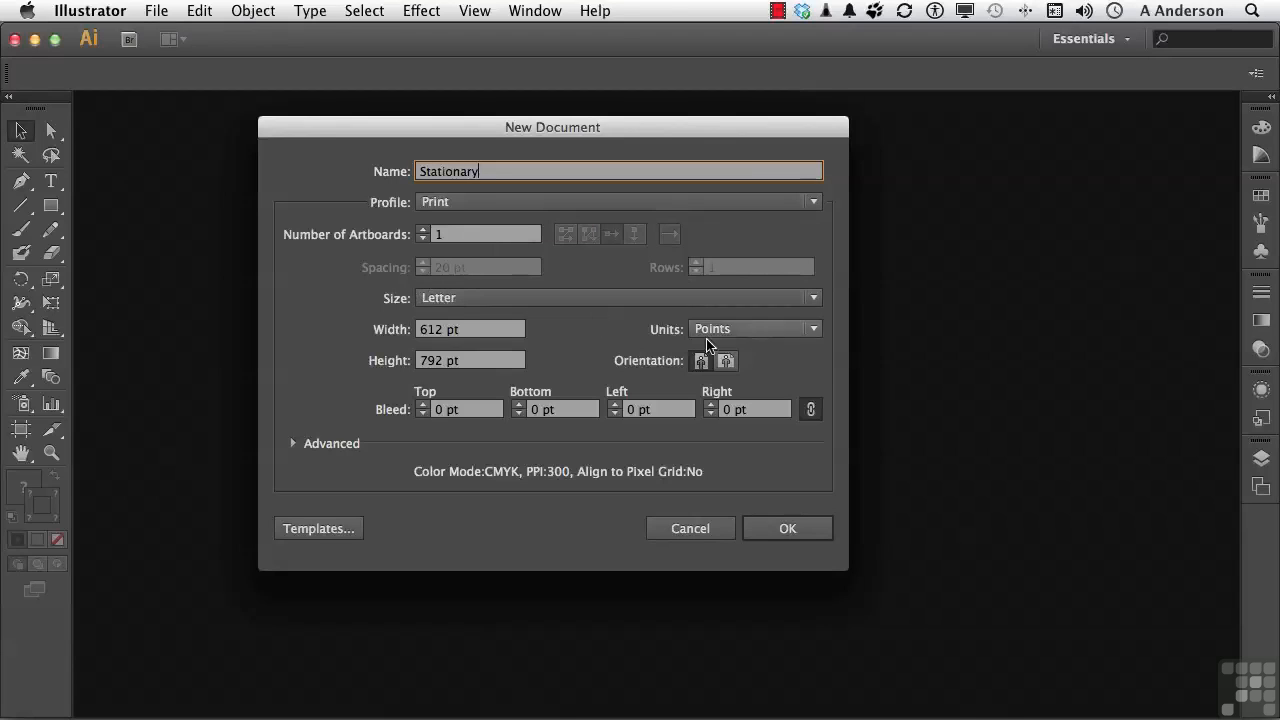
{"action": "left_click", "coordinate": [779, 332]}
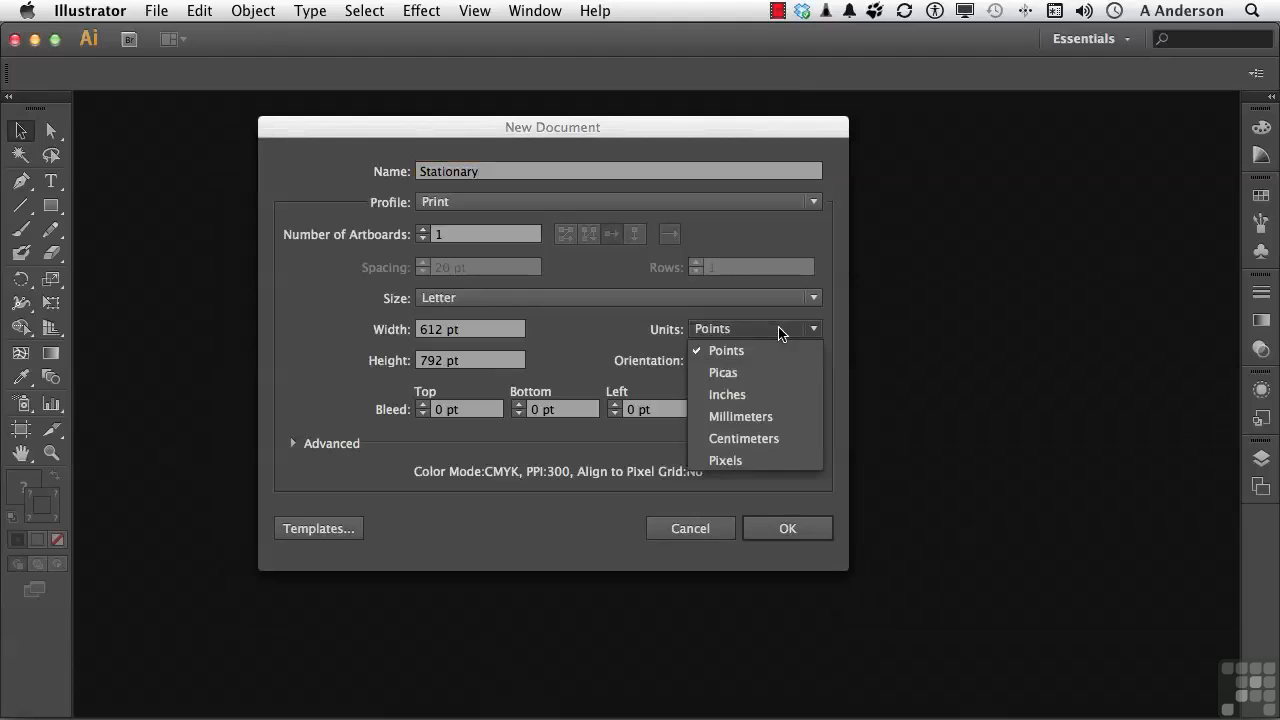
{"action": "left_click", "coordinate": [774, 394]}
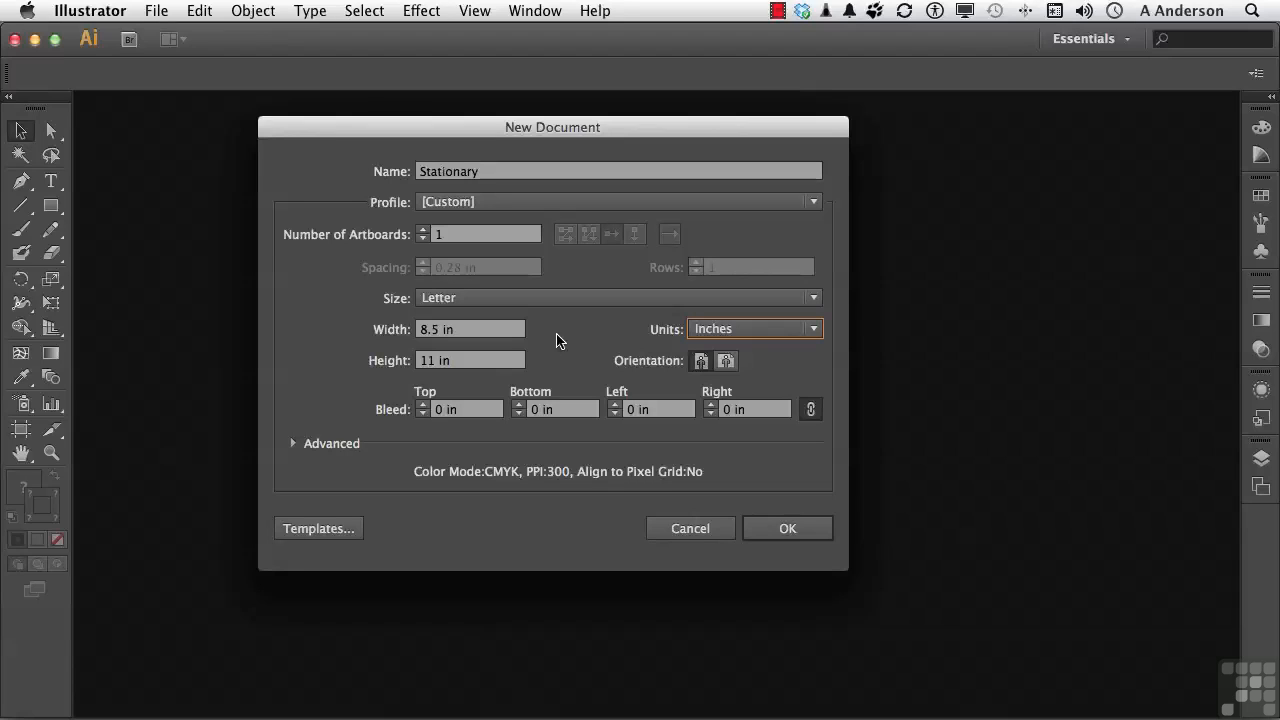
Set the number of artboards to 3 and create the document
{"action": "left_click", "coordinate": [423, 230]}
{"action": "left_click", "coordinate": [423, 230]}
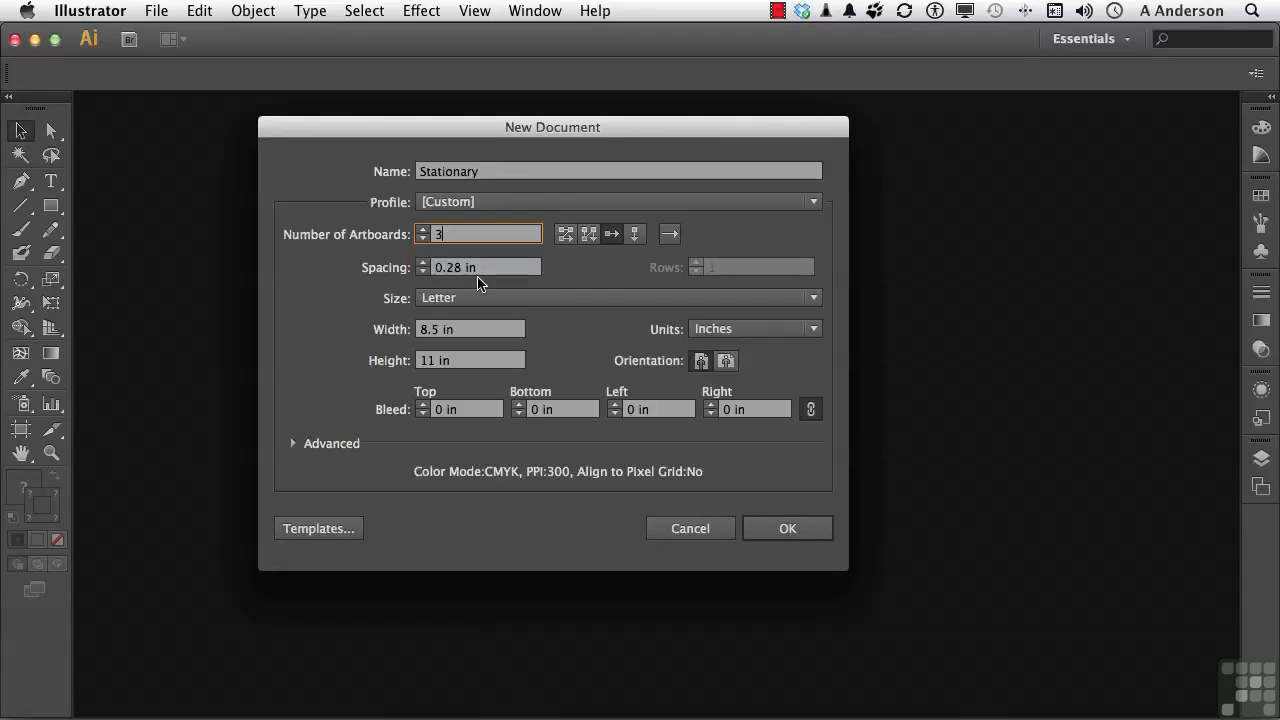
{"action": "left_click", "coordinate": [766, 532]}
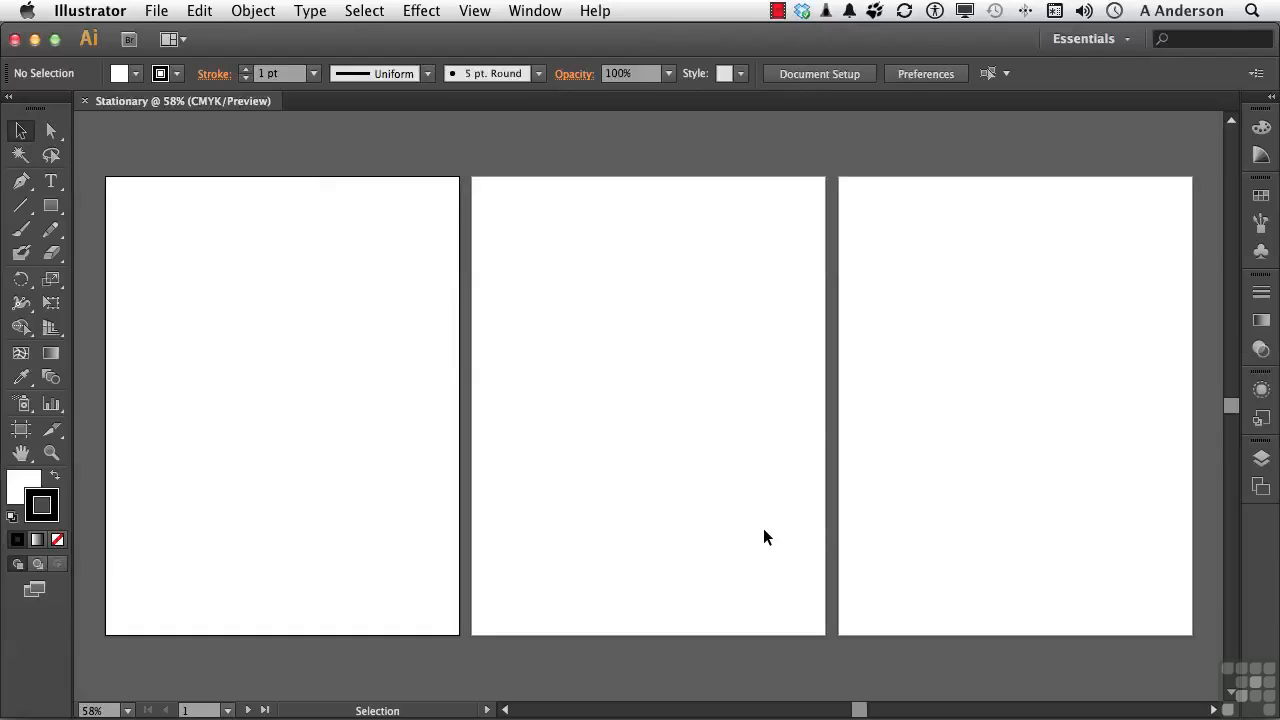
Rename the first artboard as Letter Head
{"action": "left_click", "coordinate": [15, 433]}
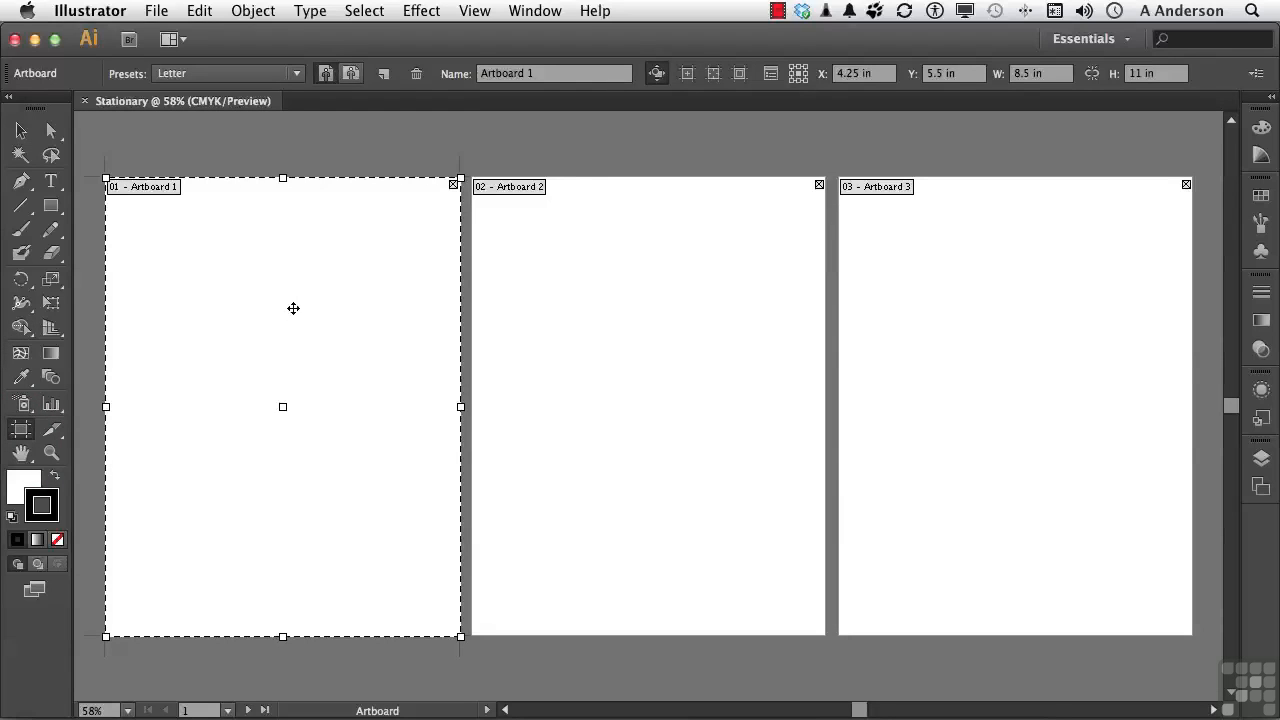
{"action": "double_click", "coordinate": [500, 74]}
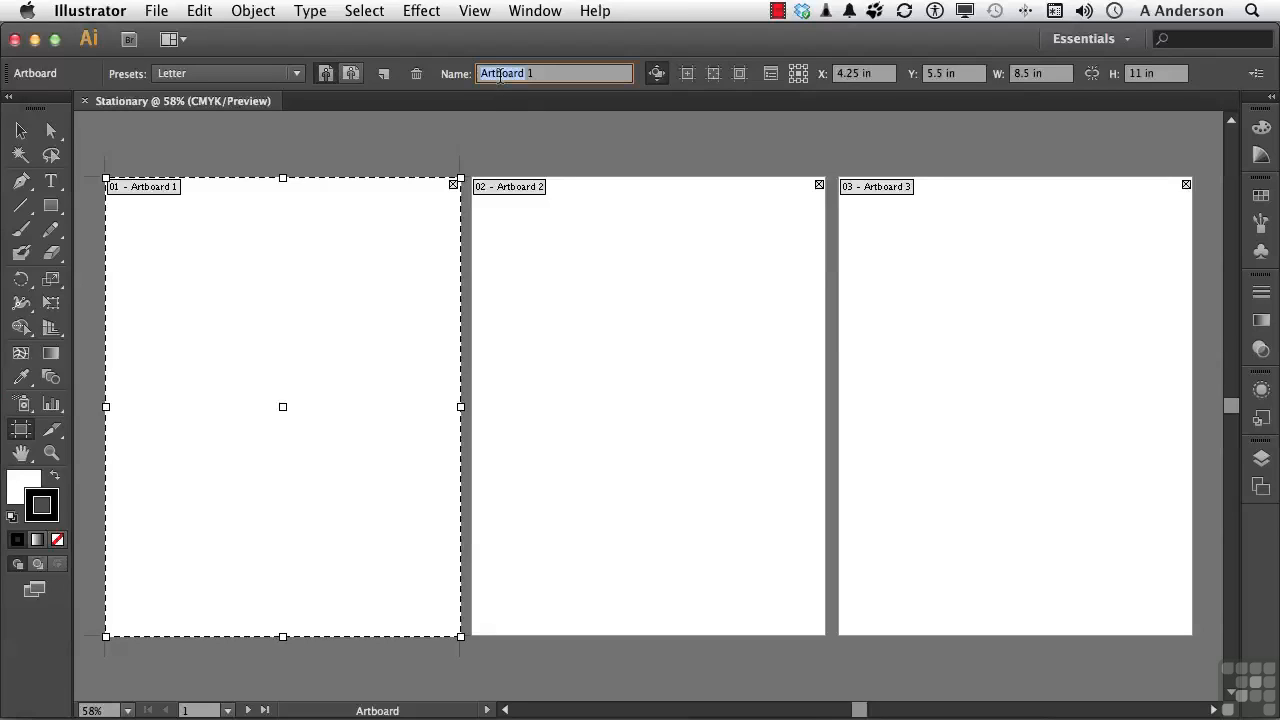
{"action": "key", "text": "super+a"}
{"action": "type", "text": "Letter Head"}
Resize the second artboard to 8.625 in wide and 3.625 in high
{"action": "left_click", "coordinate": [592, 271]}
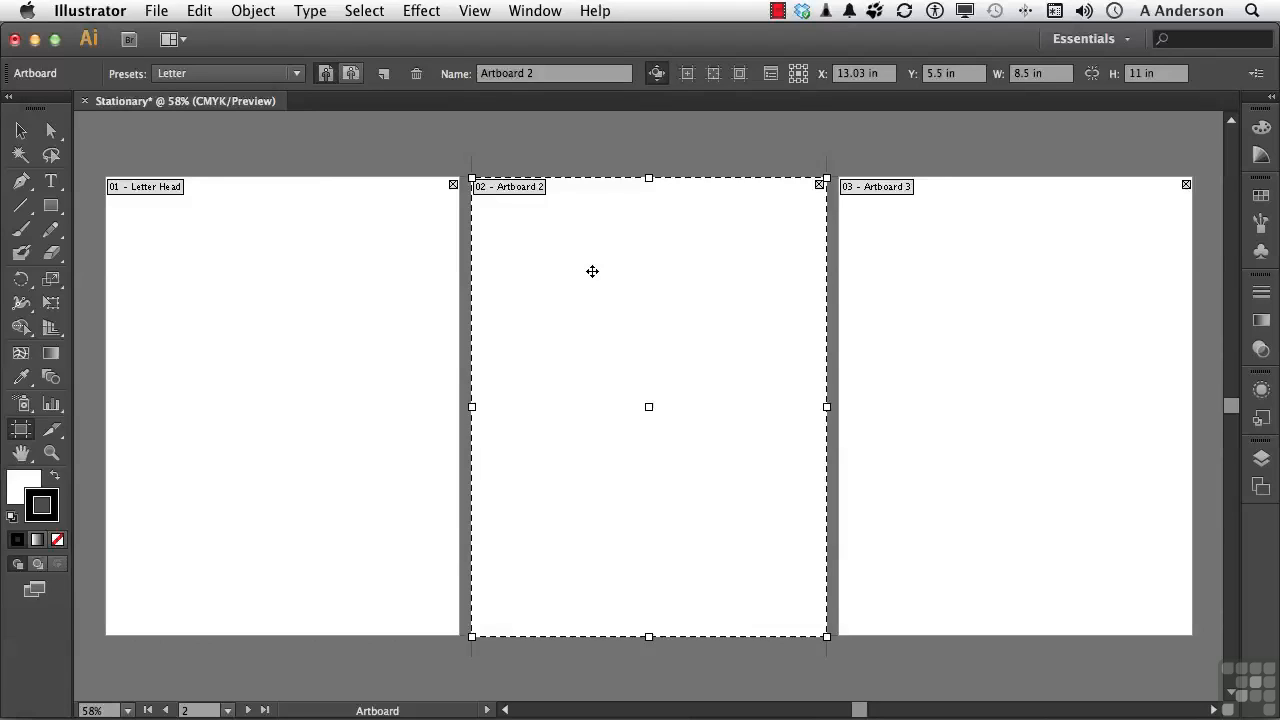
{"action": "left_click", "coordinate": [1039, 73]}
{"action": "double_click", "coordinate": [1022, 73]}
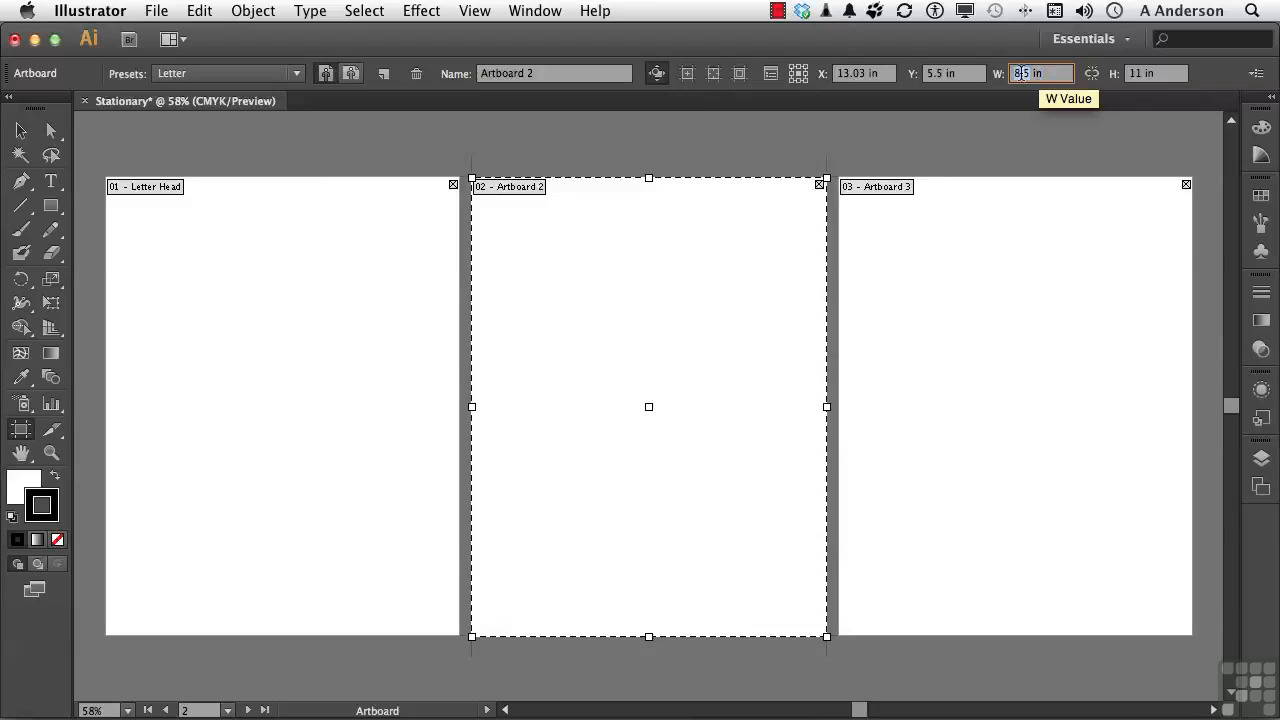
{"action": "type", "text": "8.6"}
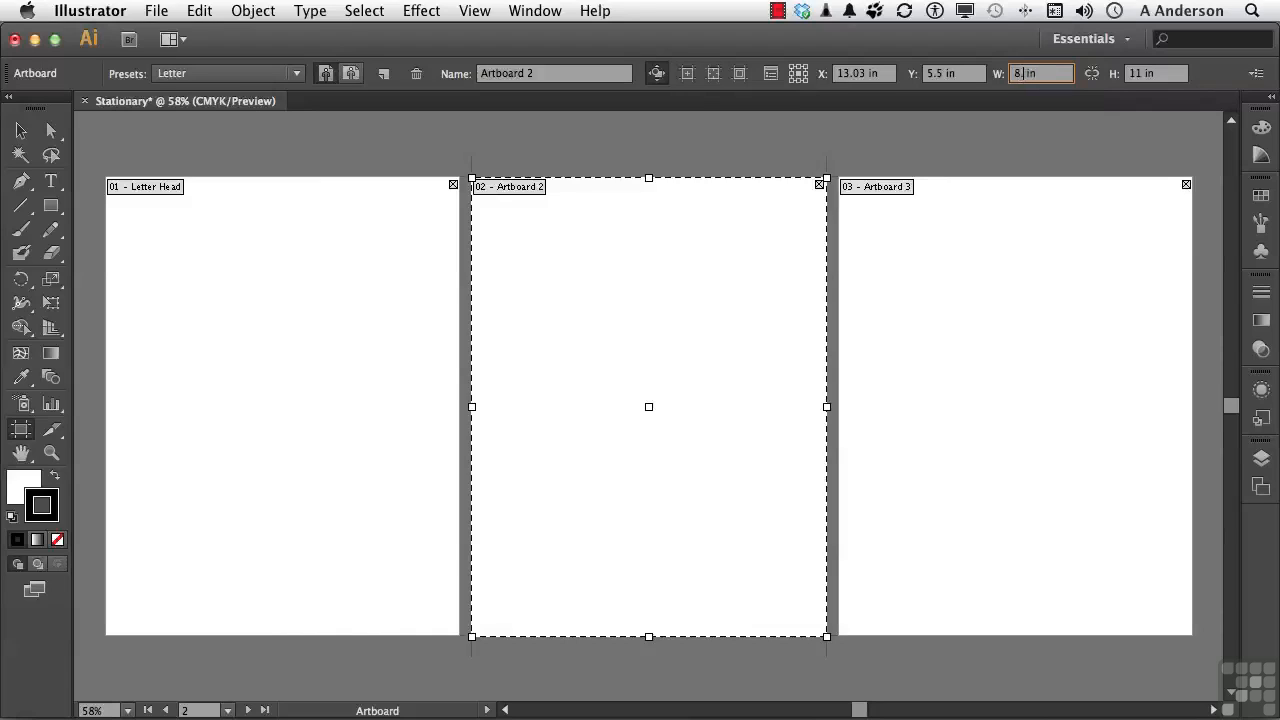
{"action": "type", "text": "25"}
{"action": "key", "text": "Tab"}
{"action": "type", "text": "3.625"}
Rename the second artboard as Envelope and move it up to align with the top edge of the Letter Head artboard
{"action": "key", "text": "Tab"}
{"action": "type", "text": "Envelope"}
{"action": "key", "text": "Return"}
{"action": "left_click_drag", "start_coordinate": [611, 380], "coordinate": [613, 246]}
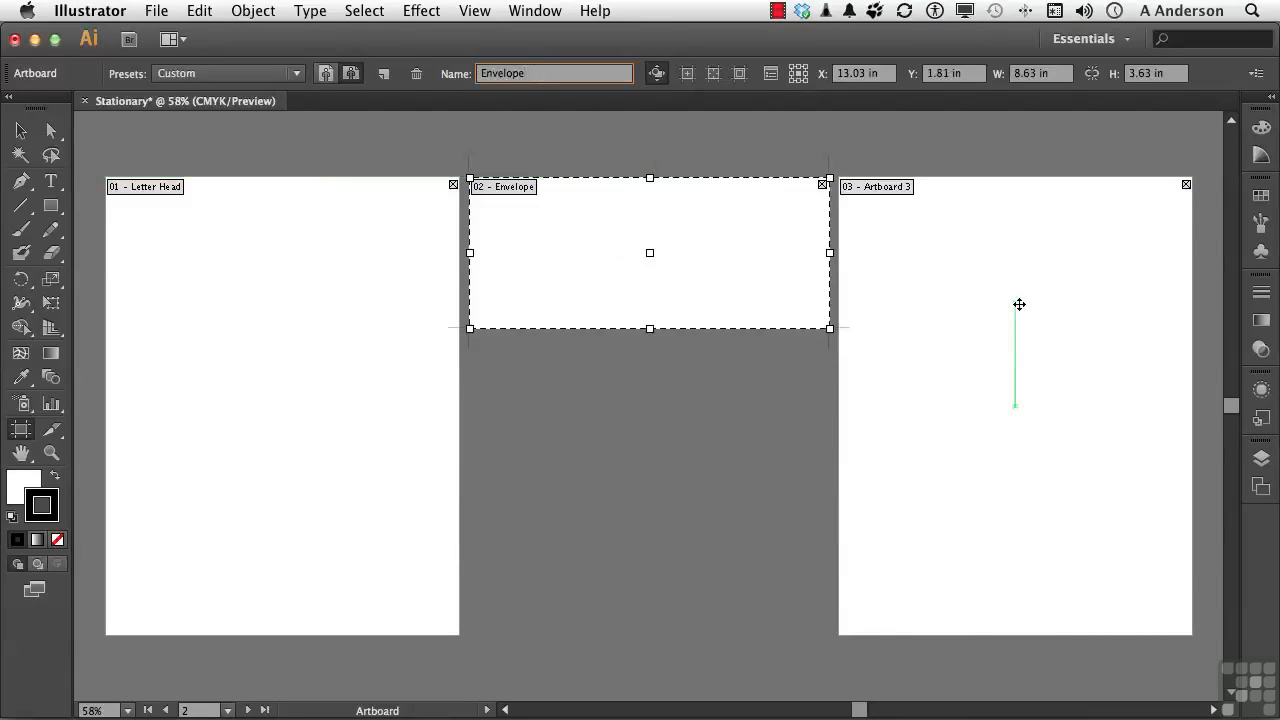
Resize the third artboard to 3.5 in wide and 2 in high
{"action": "left_click", "coordinate": [1019, 304]}
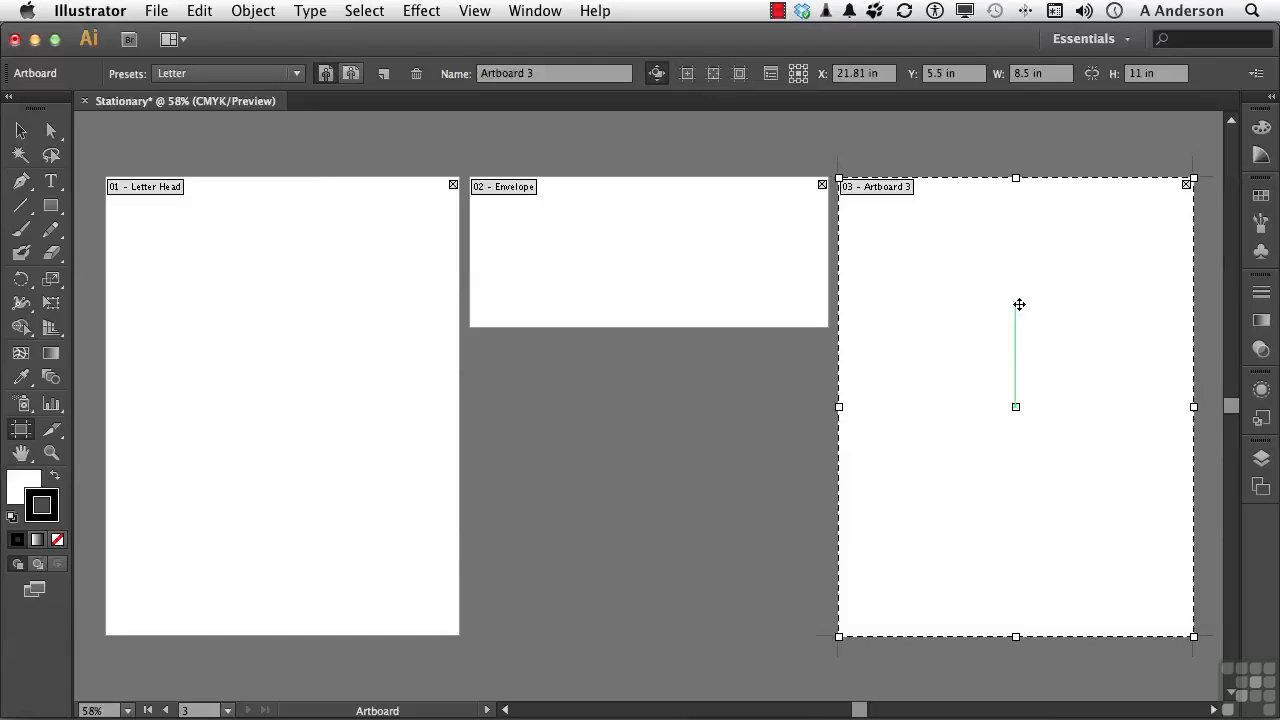
{"action": "double_click", "coordinate": [1021, 73]}
{"action": "type", "text": "3.5"}
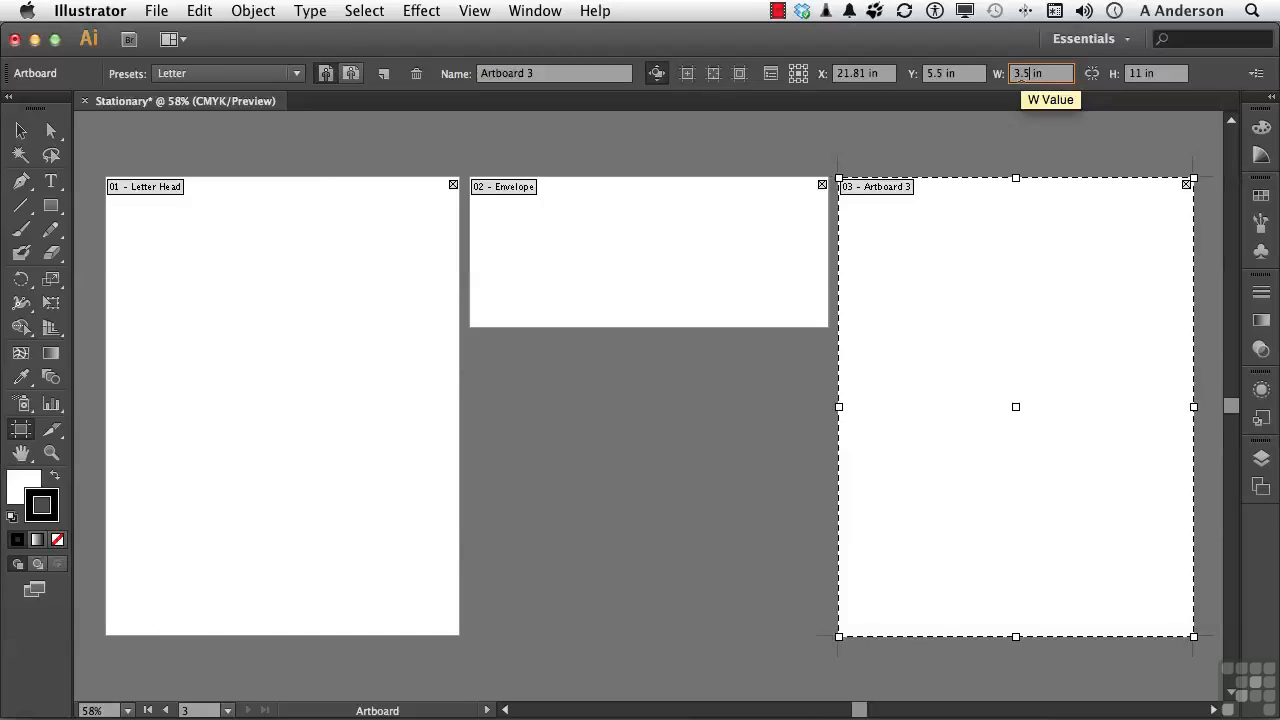
{"action": "key", "text": "Tab"}
{"action": "type", "text": "2"}
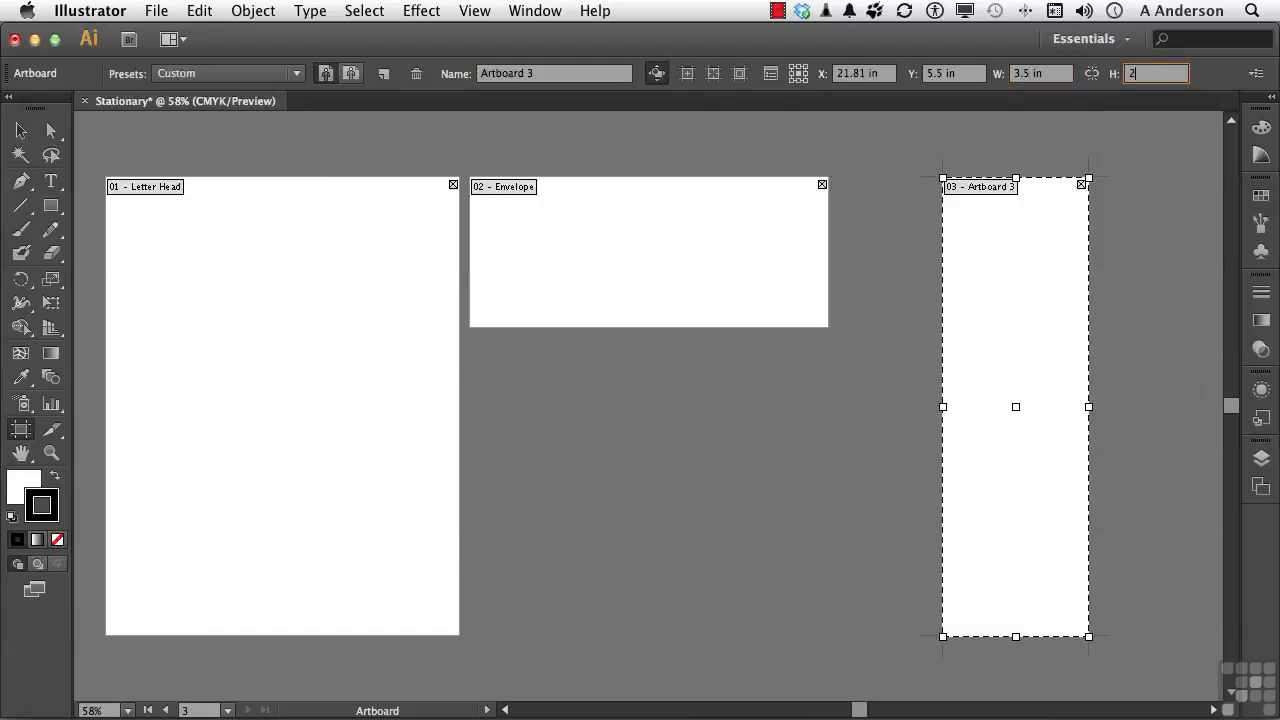
Rename the third artboard as Business Card and move it below the left part of the Envelope artboard
{"action": "key", "text": "Tab"}
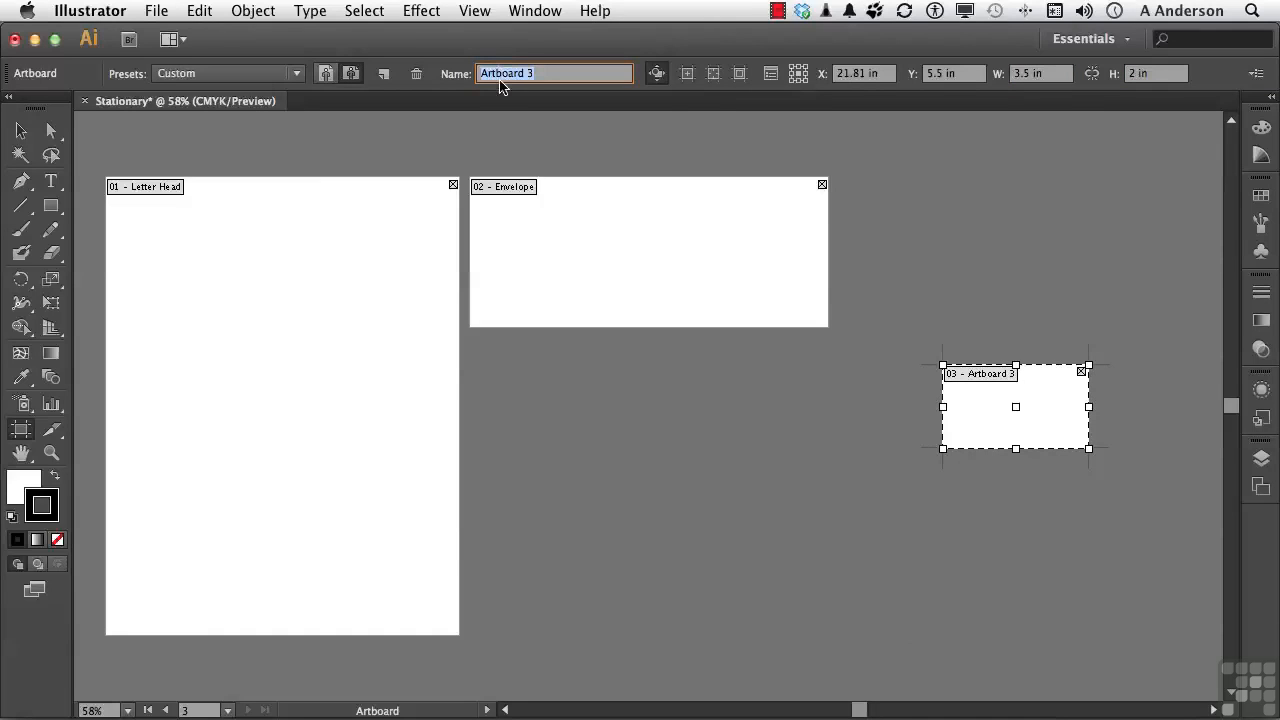
{"action": "type", "text": "Business Card"}
{"action": "left_click_drag", "start_coordinate": [1003, 404], "coordinate": [539, 428]}
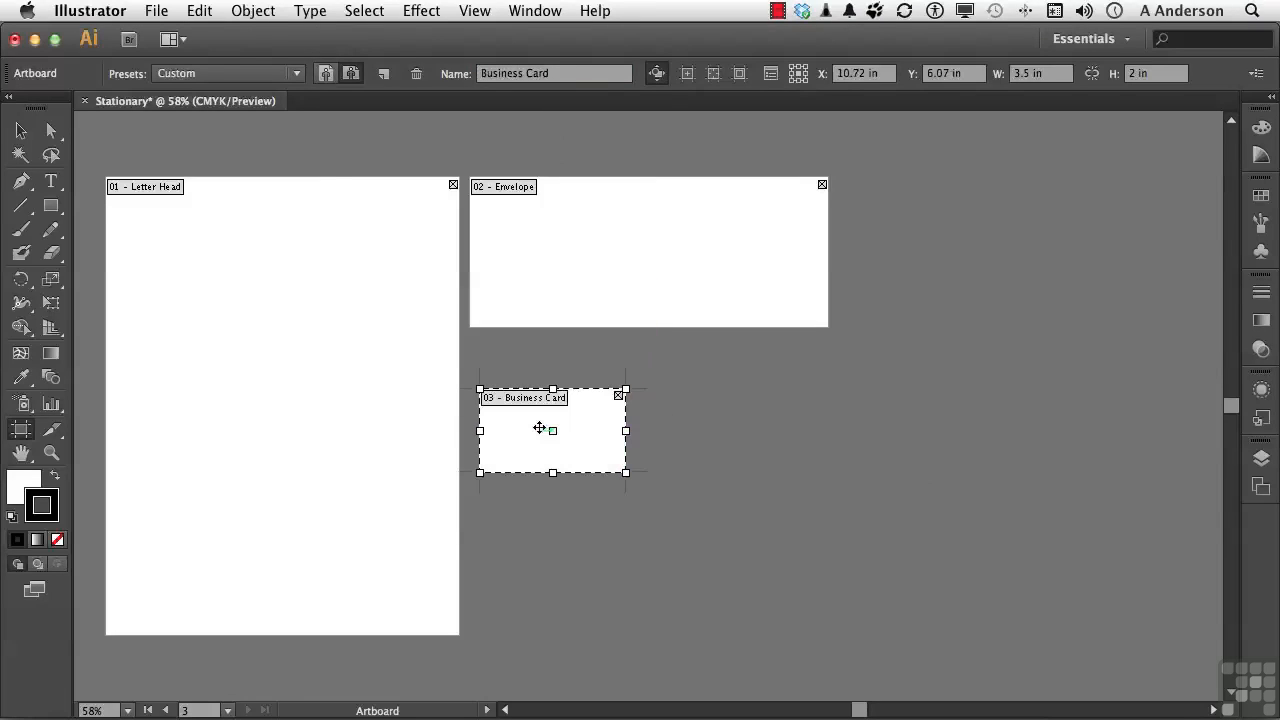